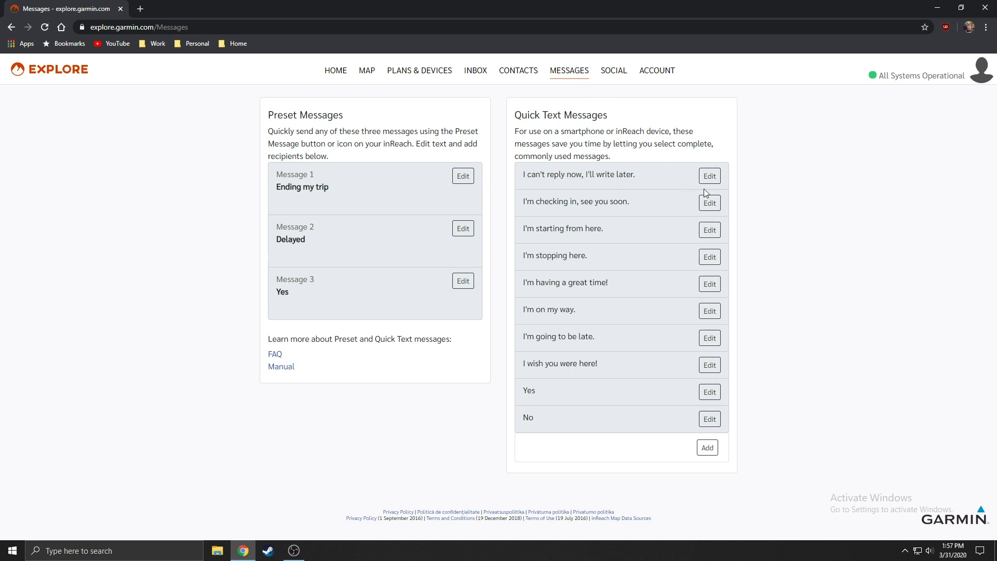
Step: Change the second Quick Text message to "I'm checking in, see you in a bit."
click(710, 204)
text(I'm checking in, see you in a bit.)
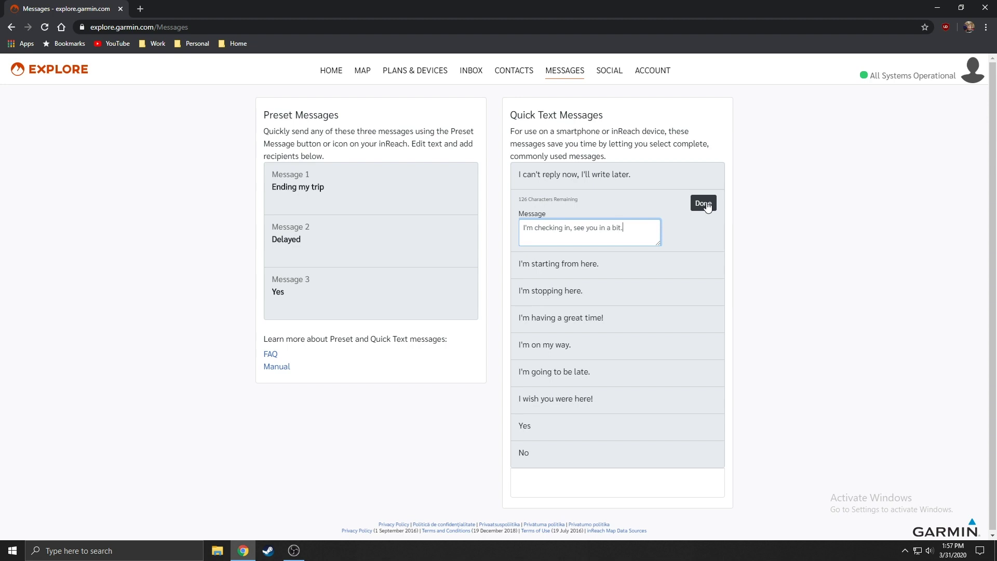
click(705, 204)
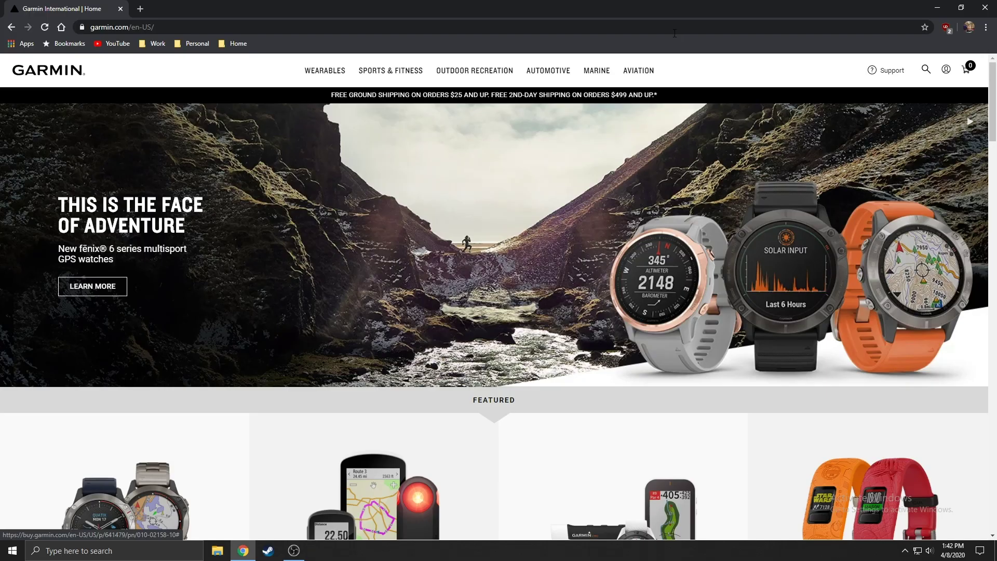
Step: Select the browser address bar to enter the Explore site address
click(672, 31)
text(explore)
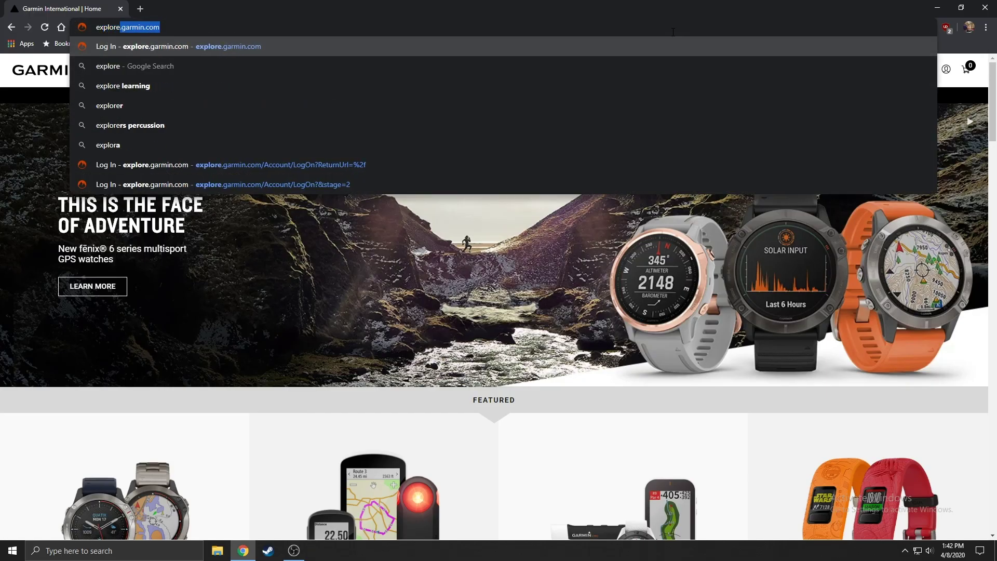
text(.garmin.com)
Step: Sign in at explore.garmin.com and open Sync & Update for the inReach SE+ under Plans & Devices
key(Return)
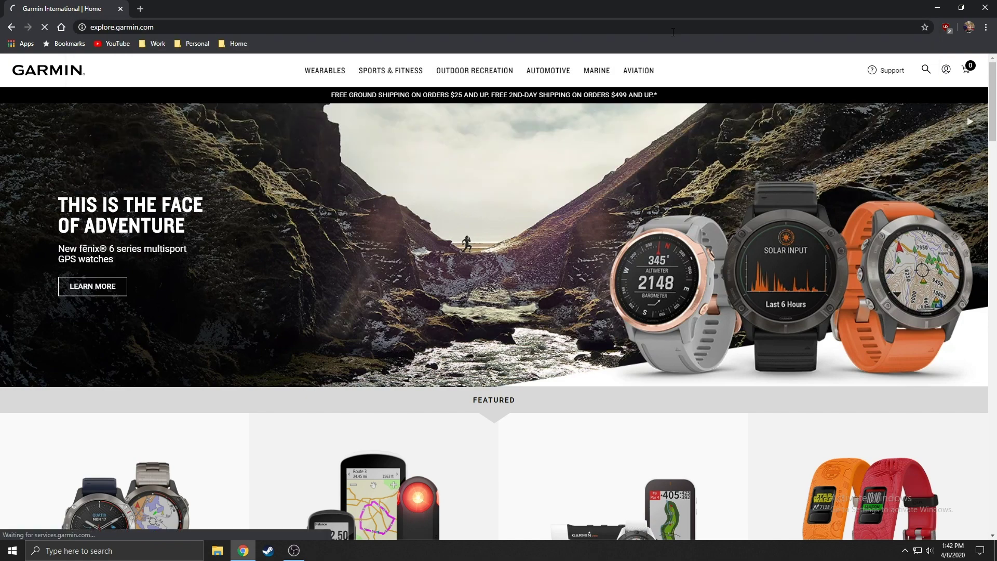
click(268, 471)
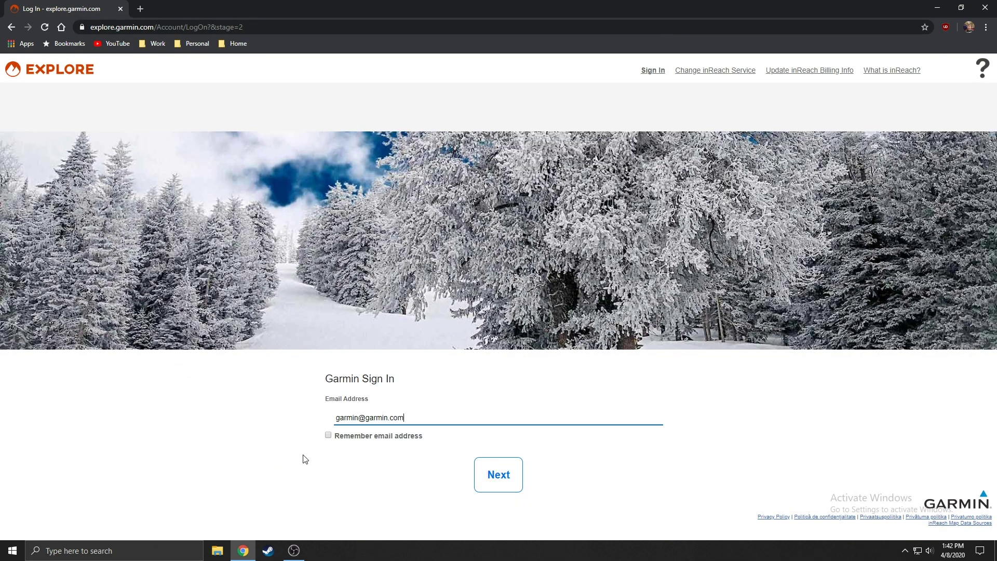
key(Return)
text(•••••••)
key(Return)
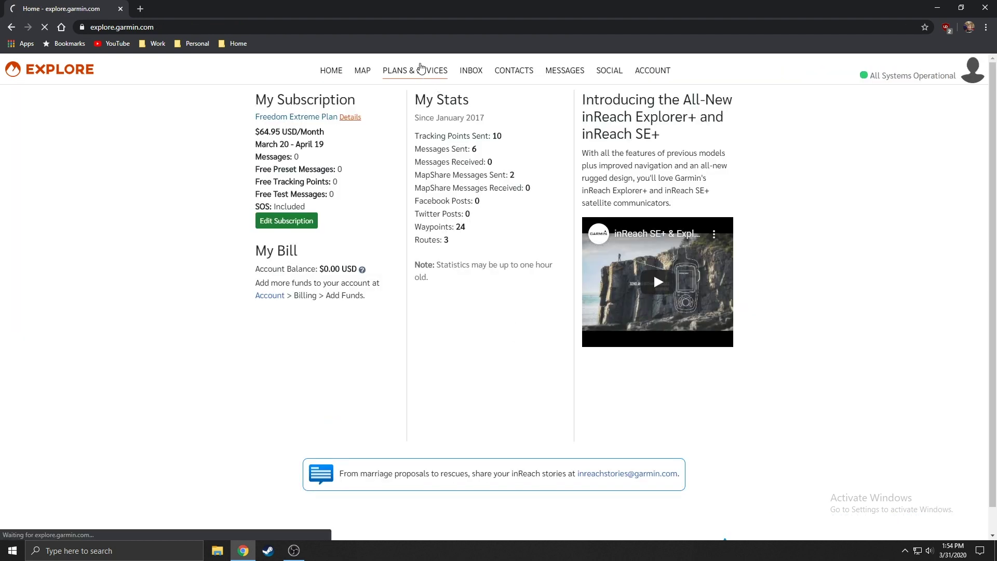
click(420, 69)
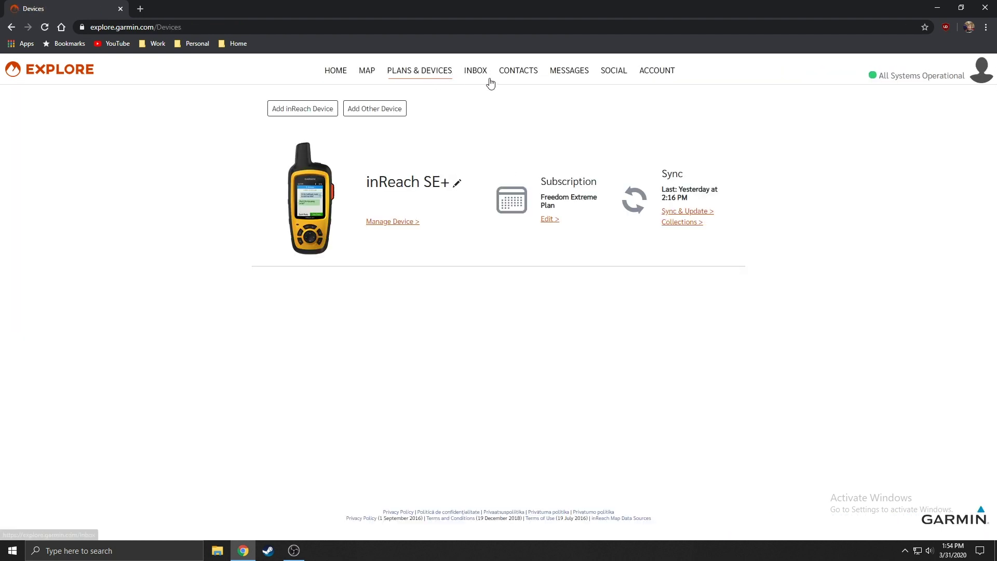
click(689, 210)
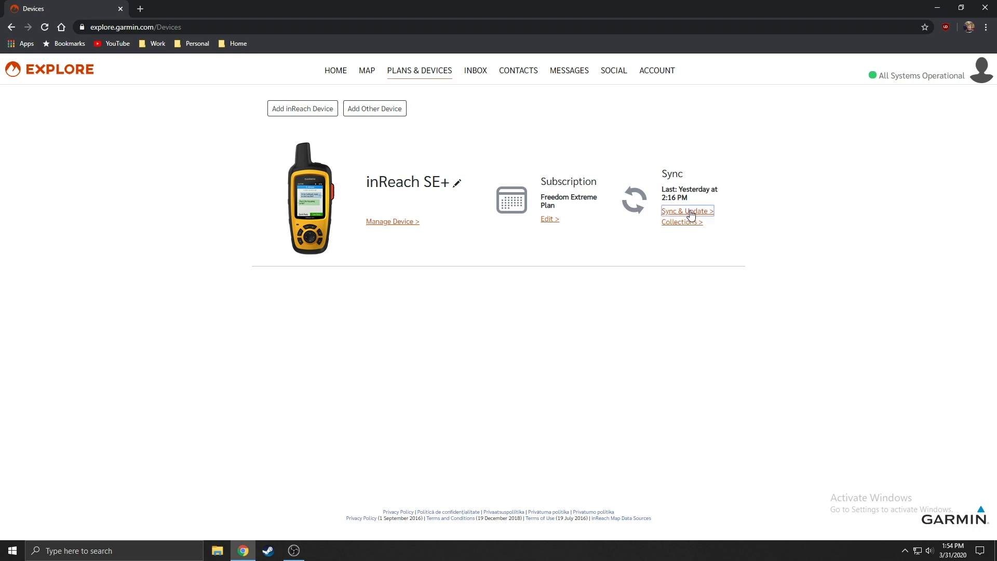
Step: Download and run the Windows inReach Sync installer, accept the license, install, and close setup
click(526, 261)
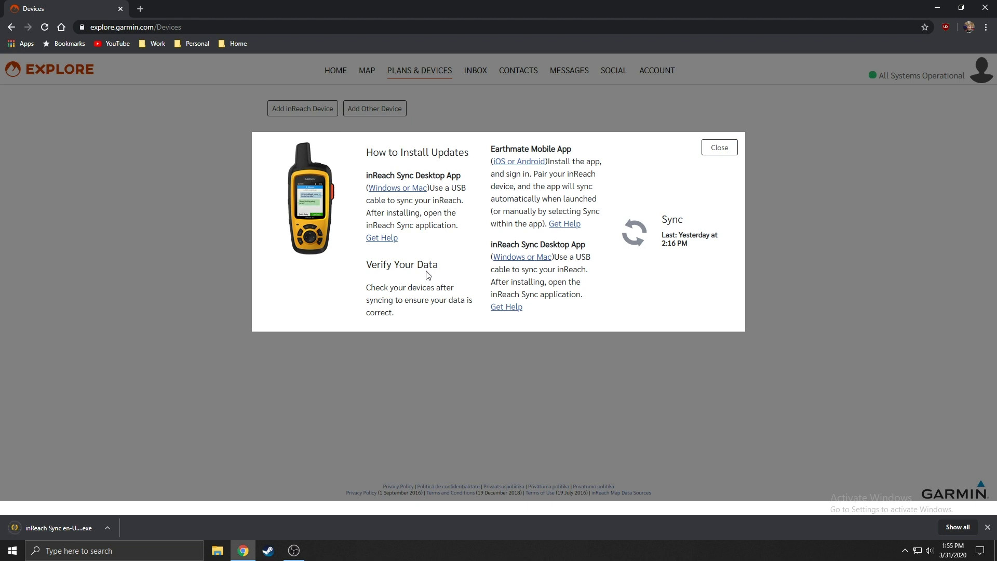
click(71, 526)
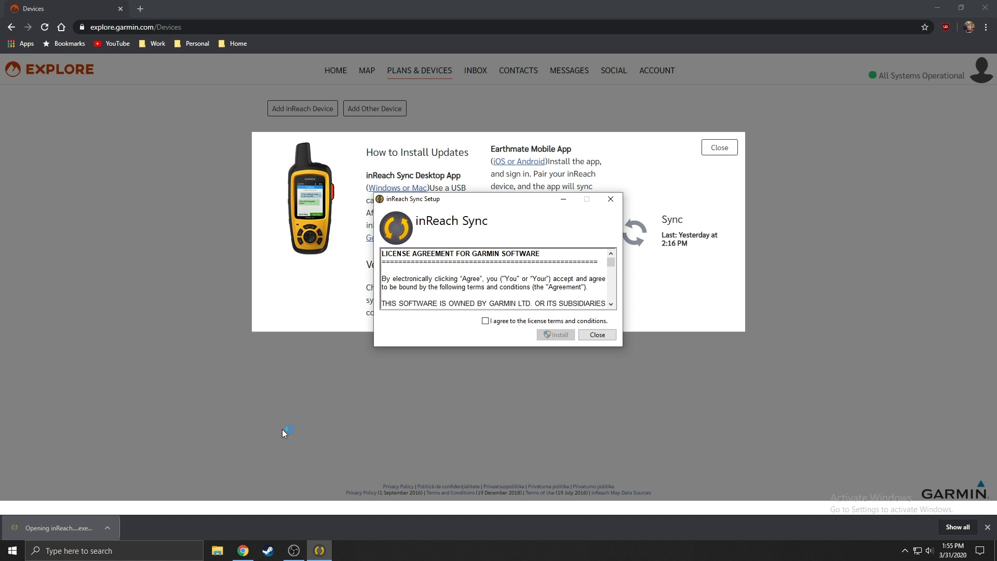
click(487, 321)
click(550, 336)
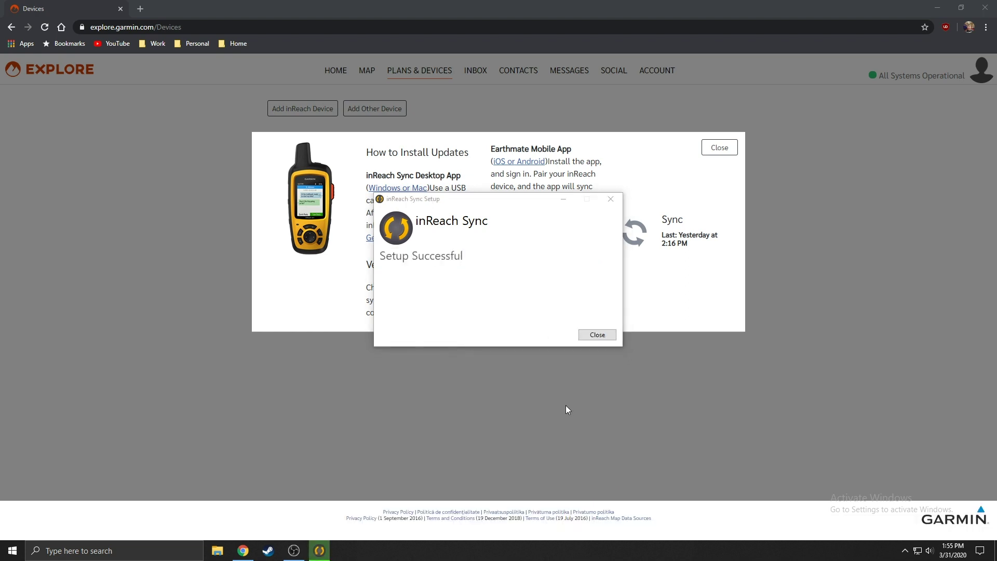
click(596, 337)
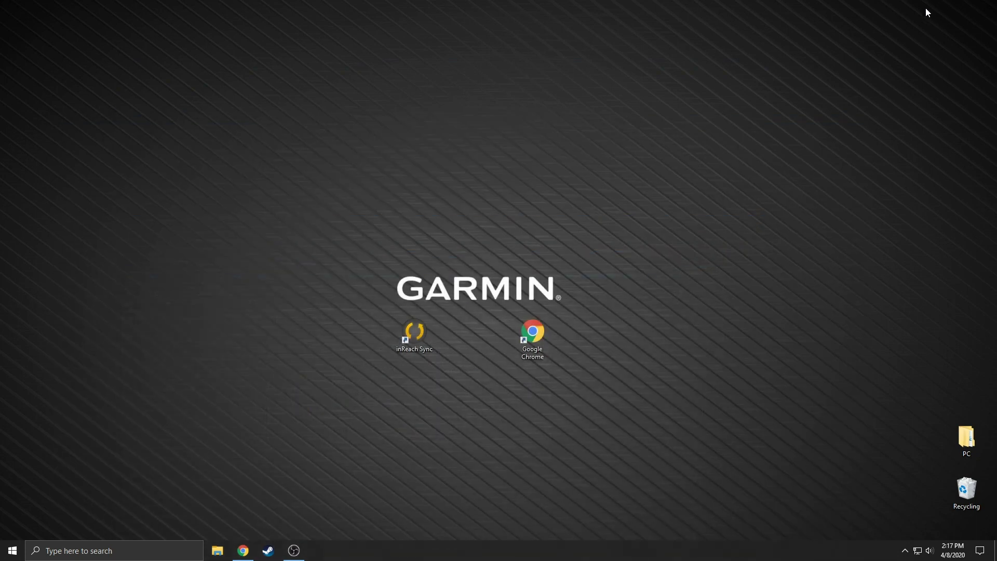
Step: Launch inReach Sync from the desktop, log in with email and password, sync, then close it
double_click(414, 335)
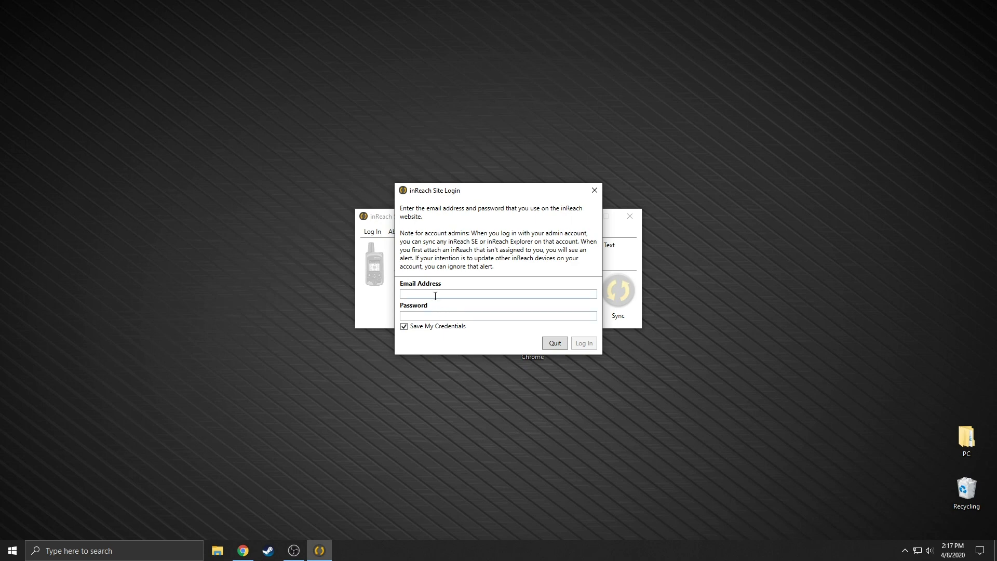
click(436, 295)
key(Tab)
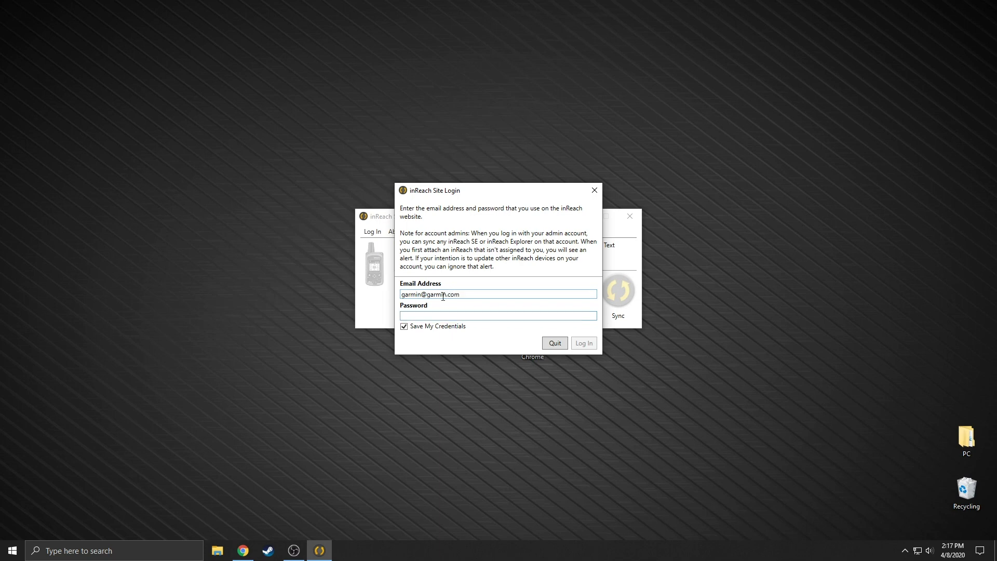
text(p)
key(Return)
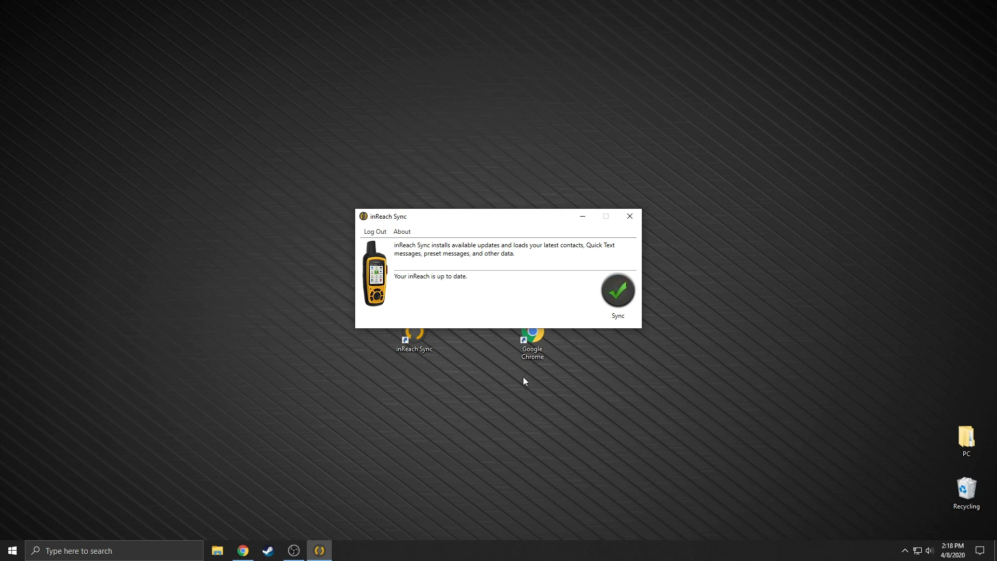
click(638, 217)
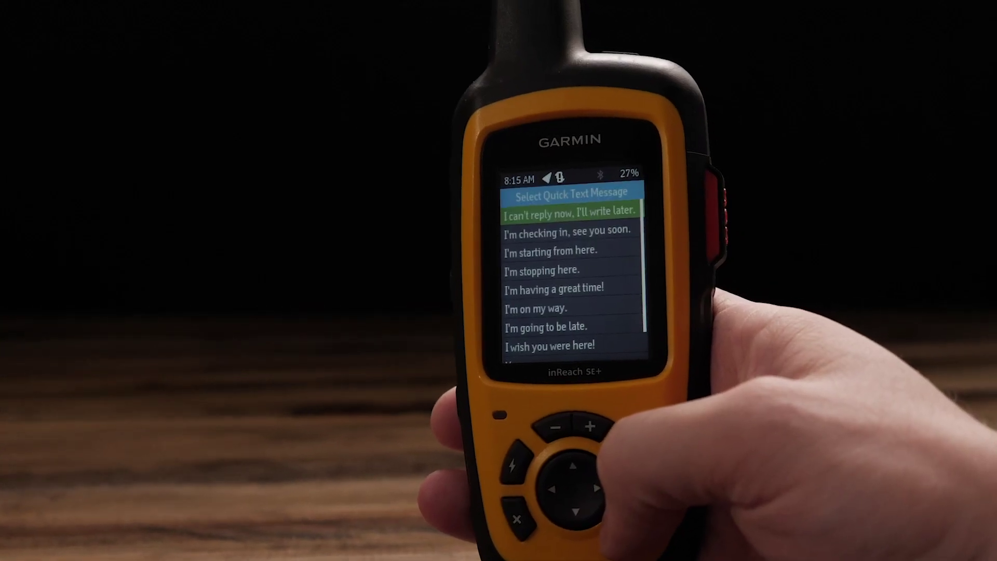